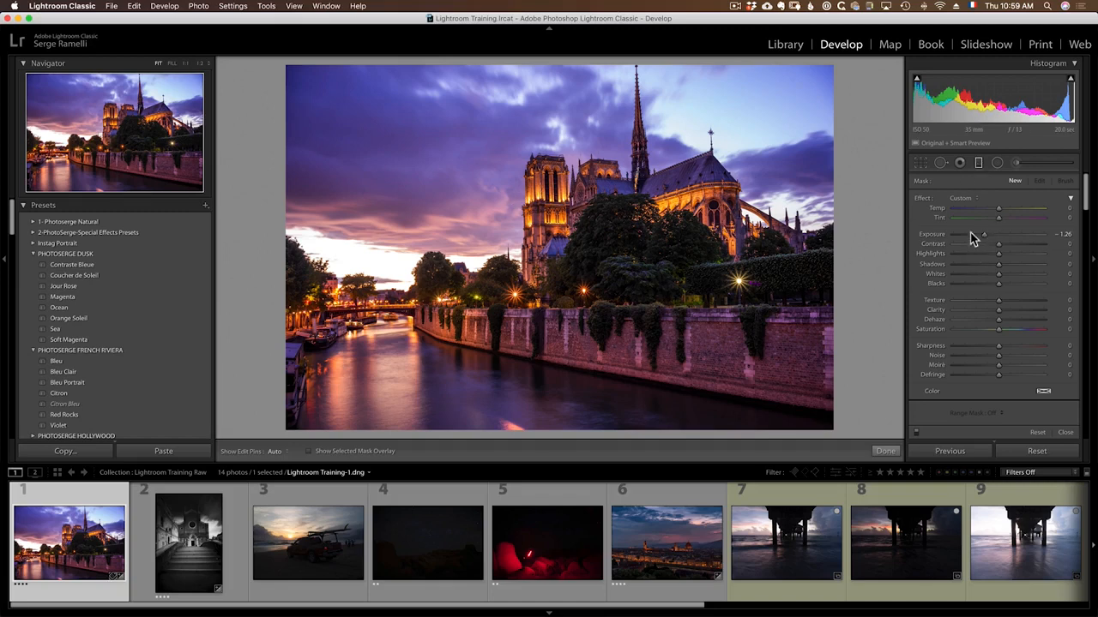
- Add a graduated filter over the sky, fading out around the riverside trees, and set its Exposure to −0.90
left_click(995, 235)
left_click_drag(624, 130, 625, 284)
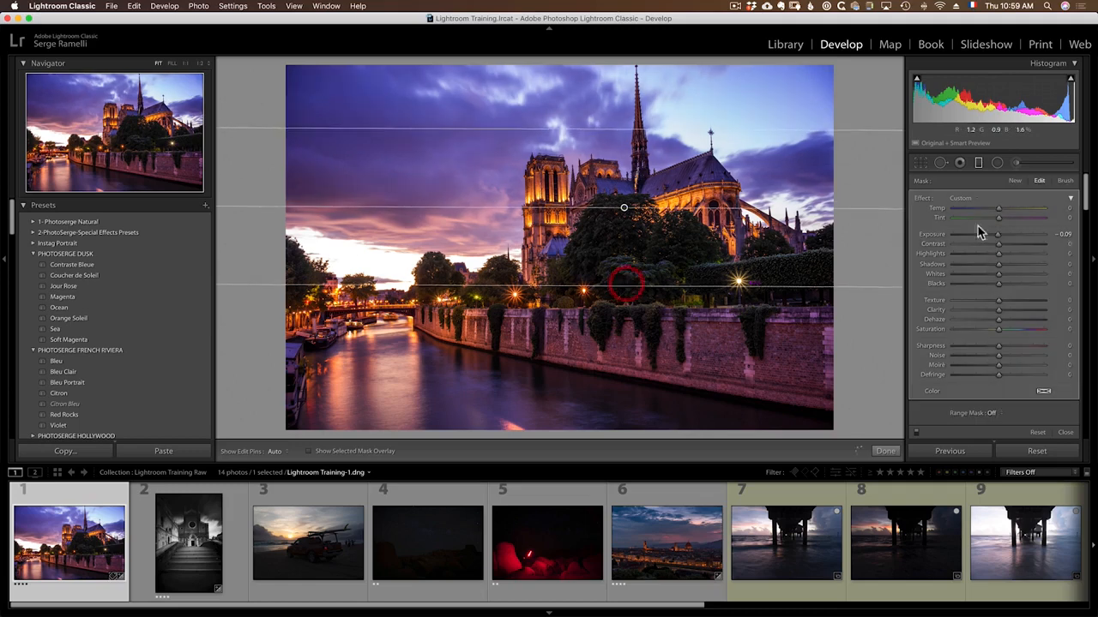
left_click_drag(995, 239, 986, 238)
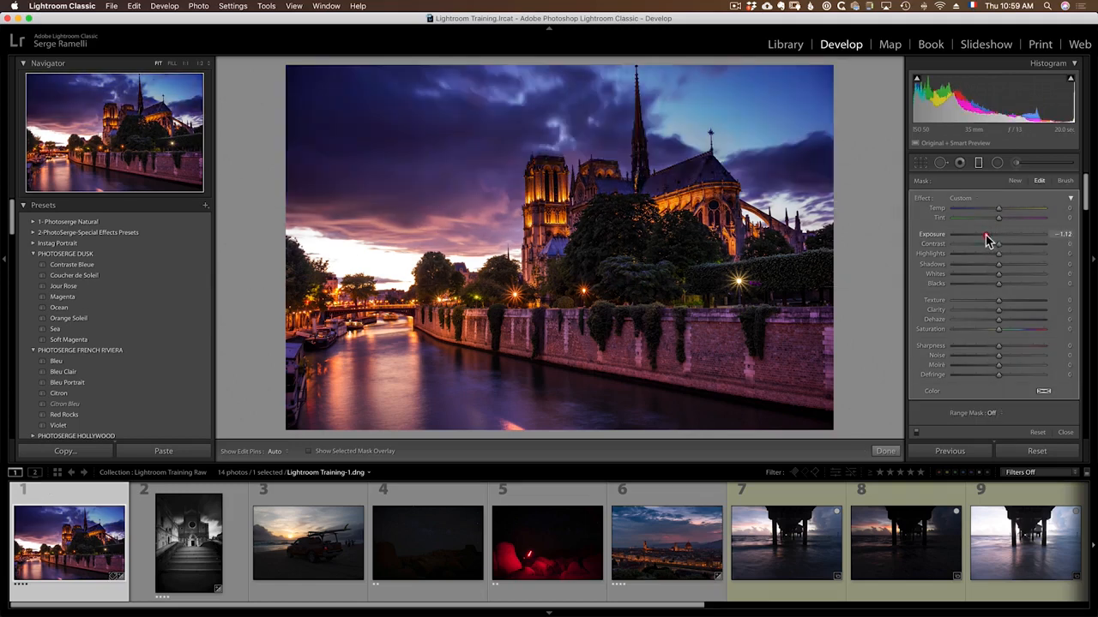
mouse_move(626, 208)
left_mouse_down()
mouse_move(623, 181)
mouse_move(623, 194)
left_mouse_up()
left_click_drag(987, 236, 991, 234)
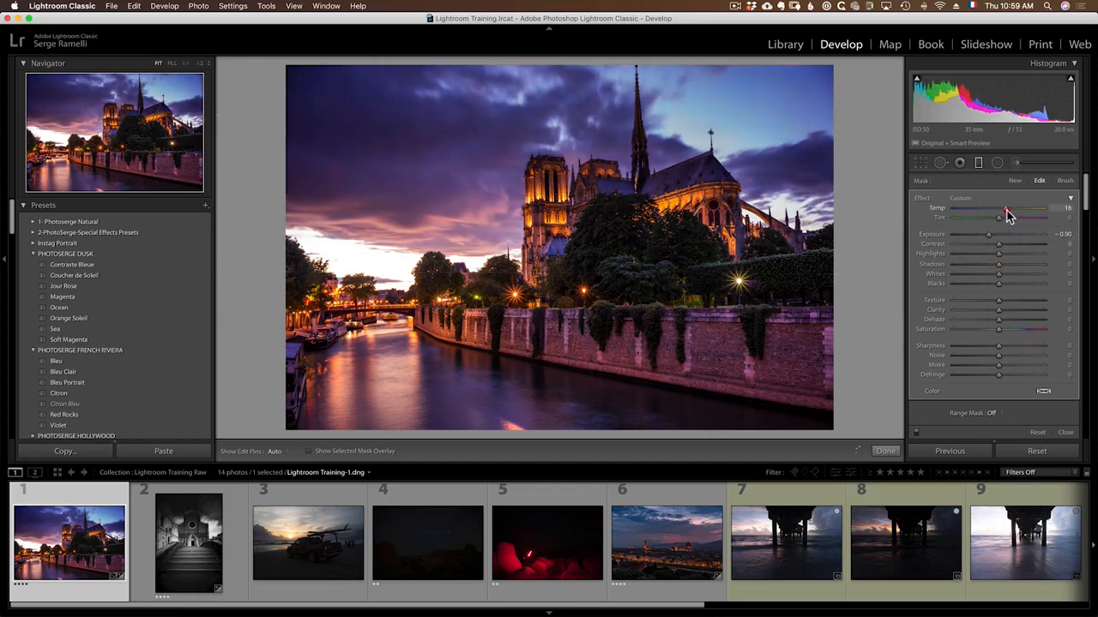
- Set the graduated filter's Temp to 16, Tint to 27 and Exposure to −0.96, comparing the photo with the filter switched off
left_click_drag(1000, 220, 1010, 223)
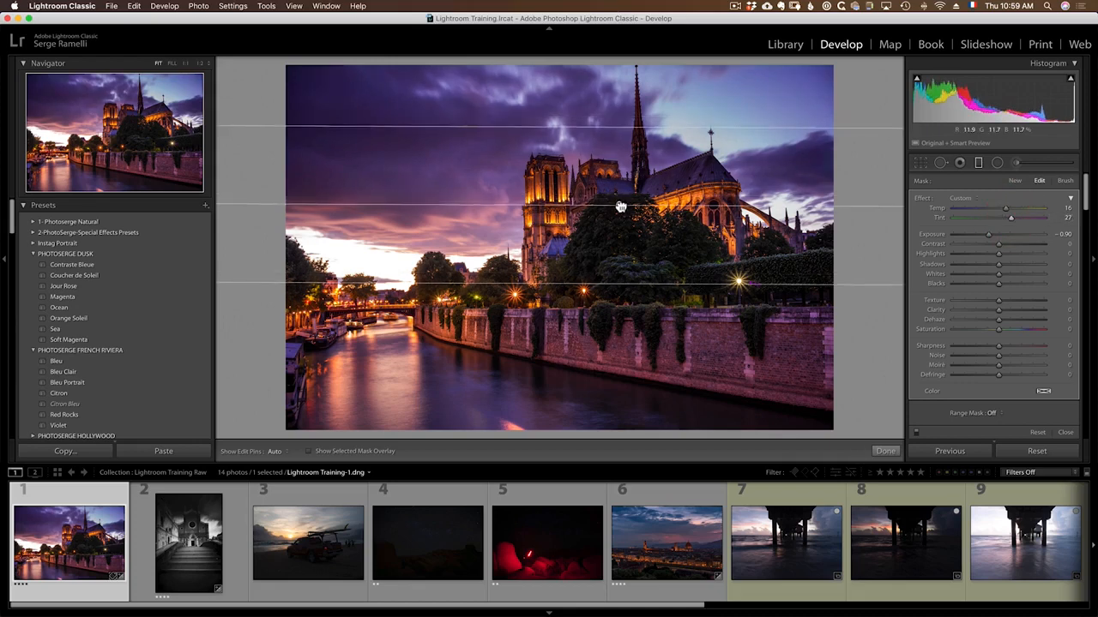
left_click_drag(620, 206, 619, 213)
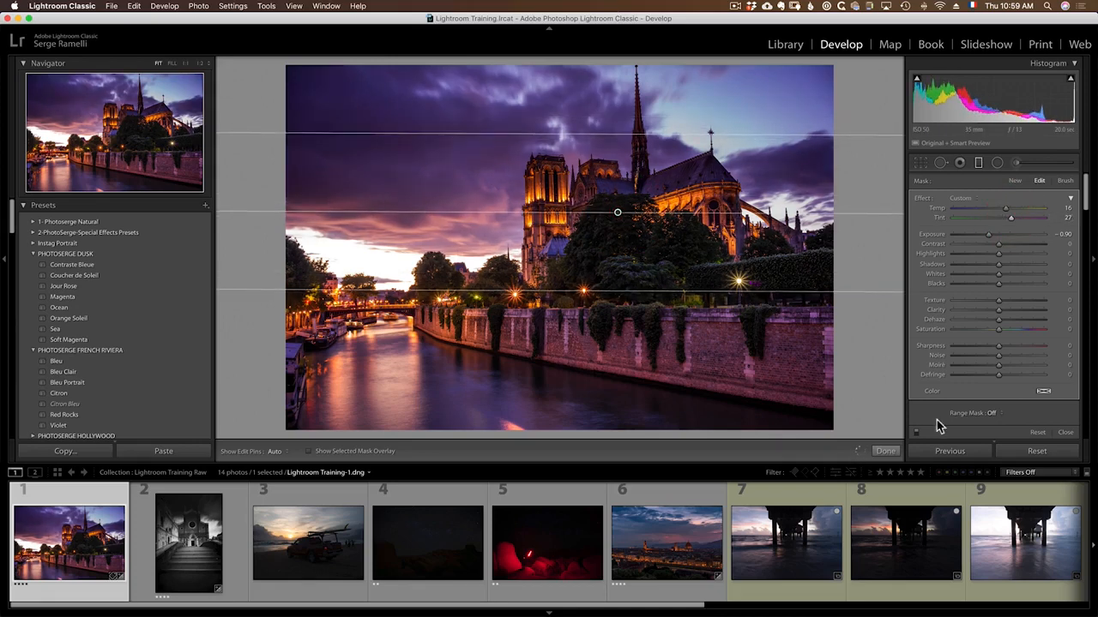
left_click(916, 434)
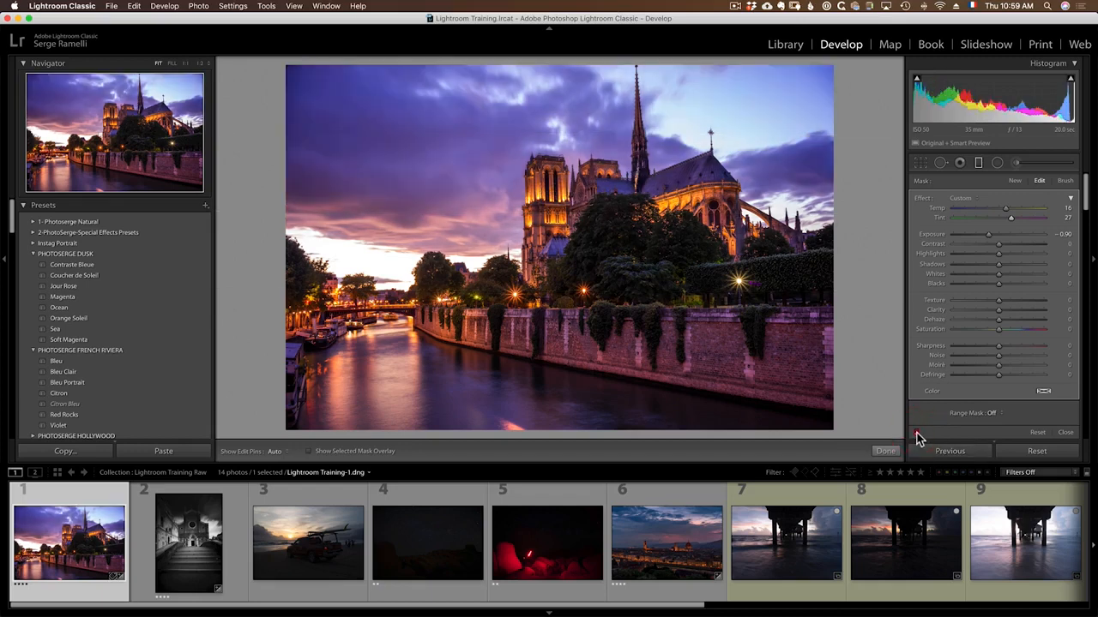
left_click(916, 435)
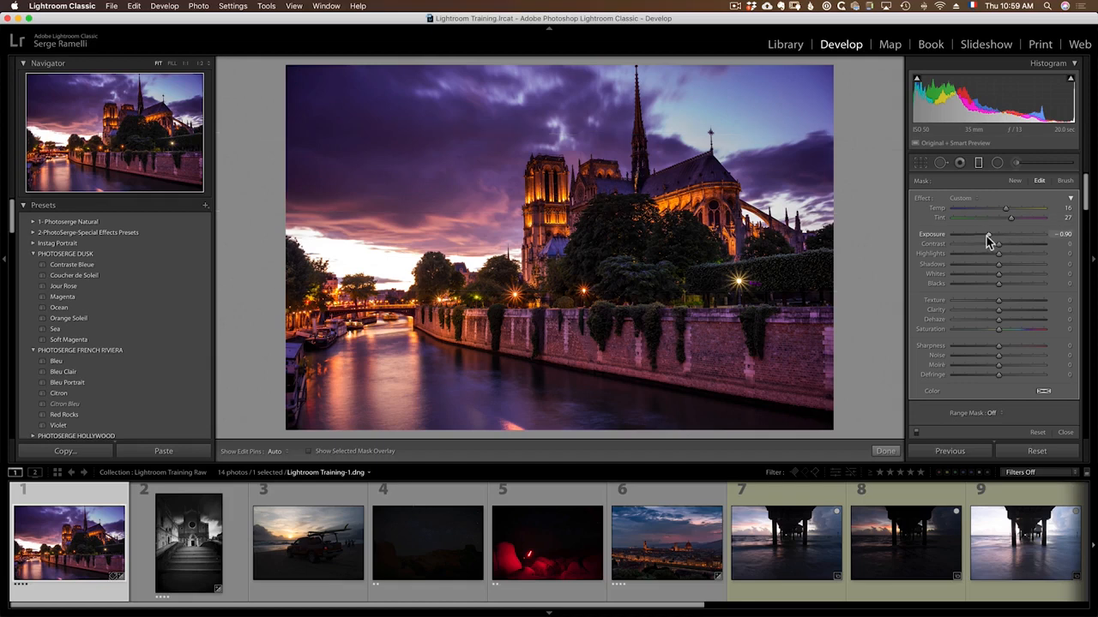
left_click_drag(988, 241, 987, 240)
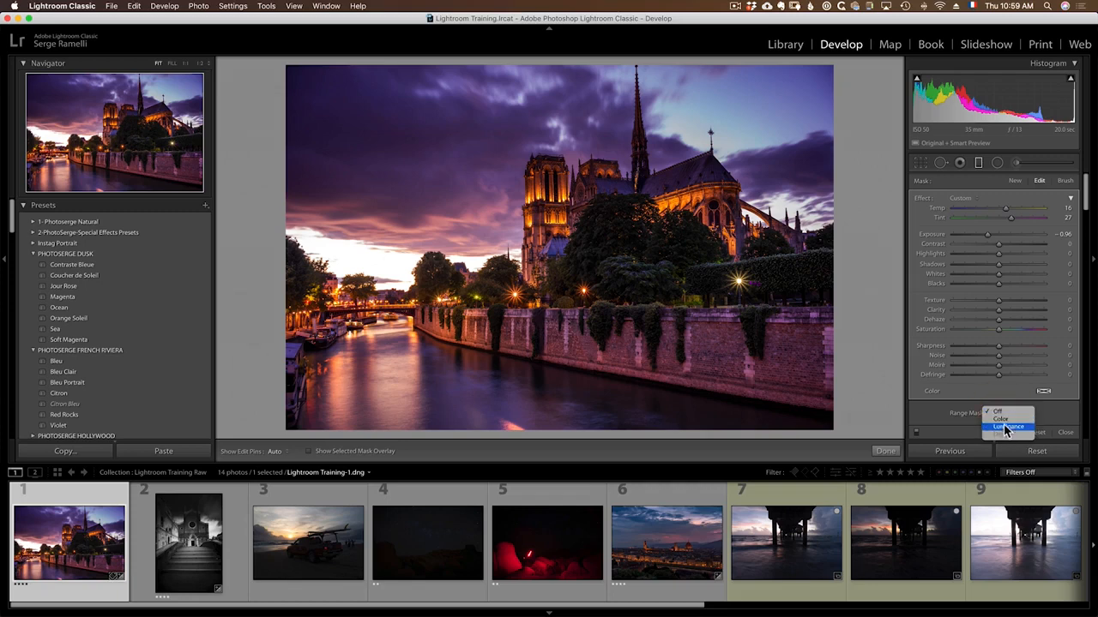
- Set the graduated filter's range mask to Luminance and preview the mask in black and white
left_click(1019, 429)
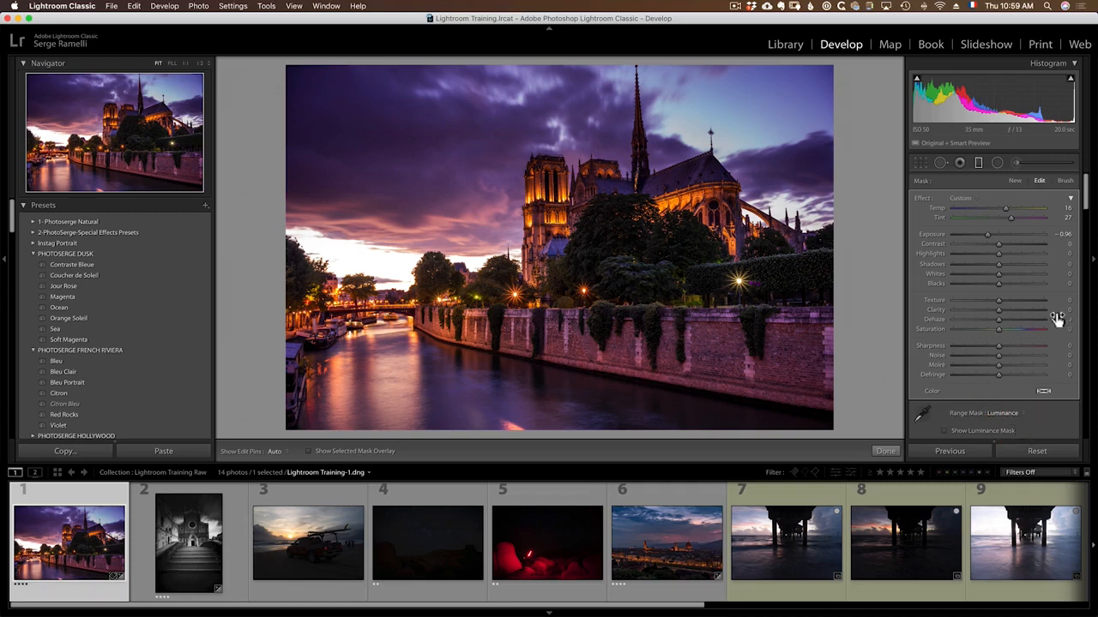
scroll(1086, 214, "down", 1)
scroll(1086, 212, "down", 3)
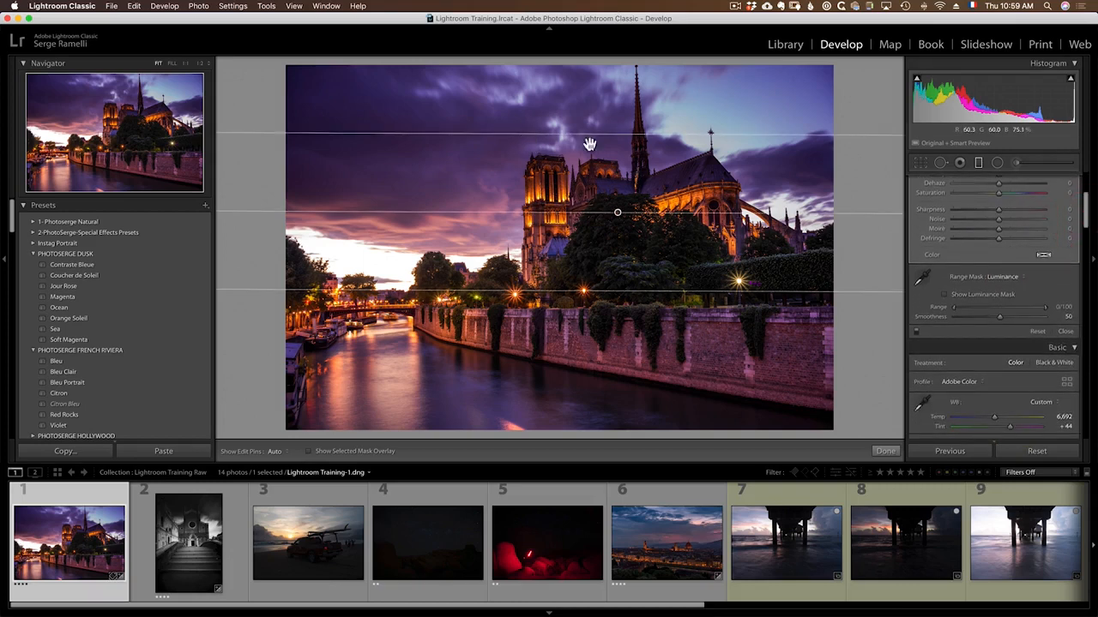
left_click(955, 309, "alt")
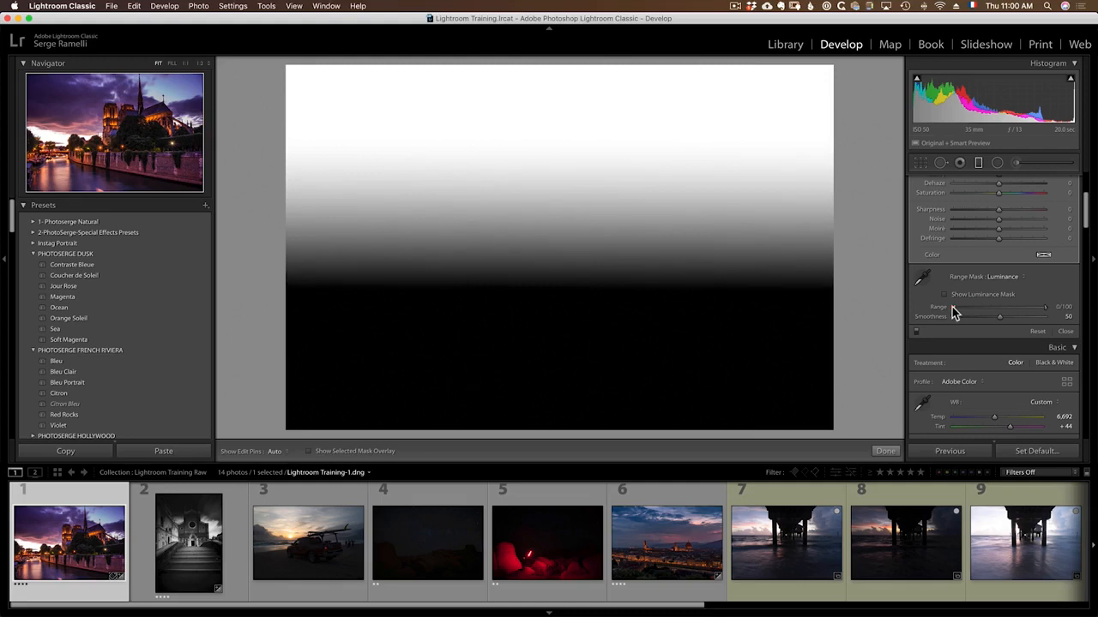
- Narrow the filter's transition to preview a harder mask edge, and widen it again down to the top of the quay wall
left_click_drag(640, 283, 637, 150)
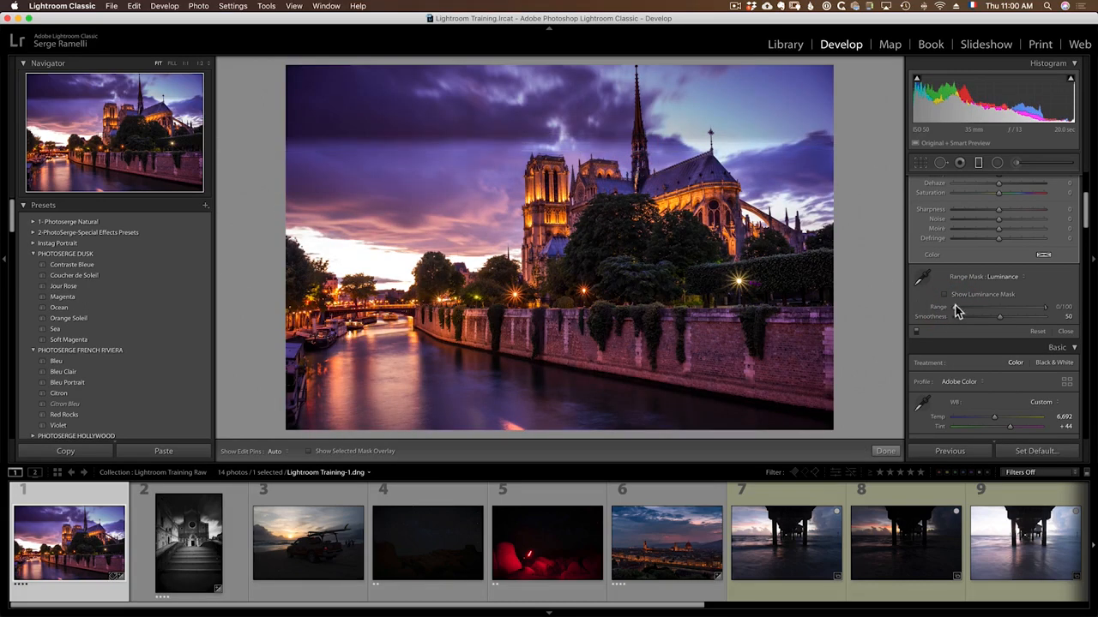
left_click_drag(955, 306, 955, 306)
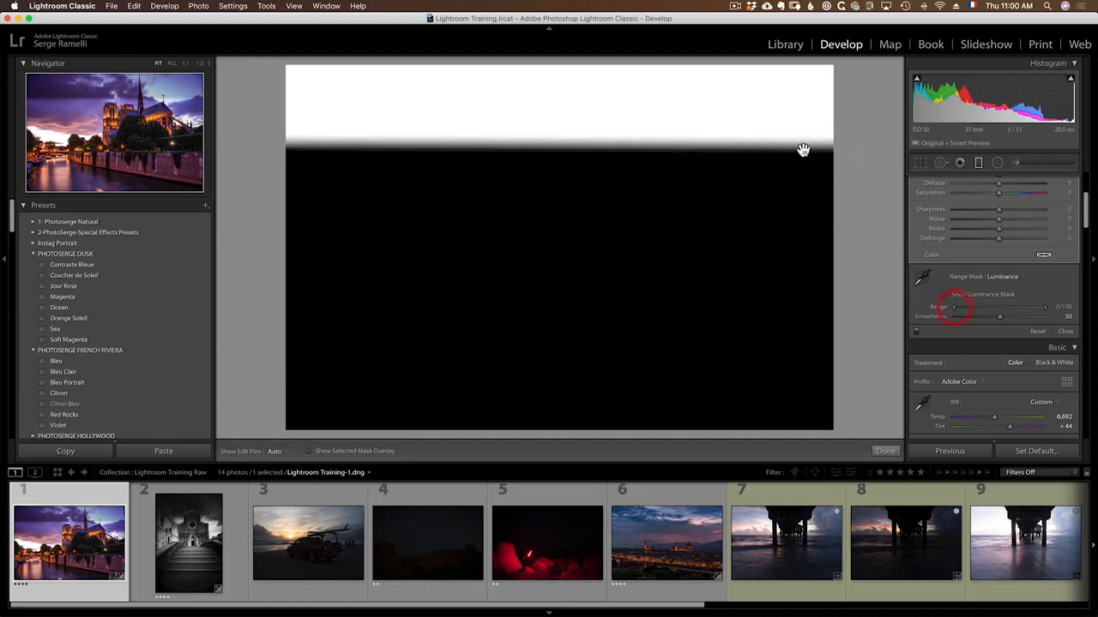
left_click_drag(636, 150, 648, 309)
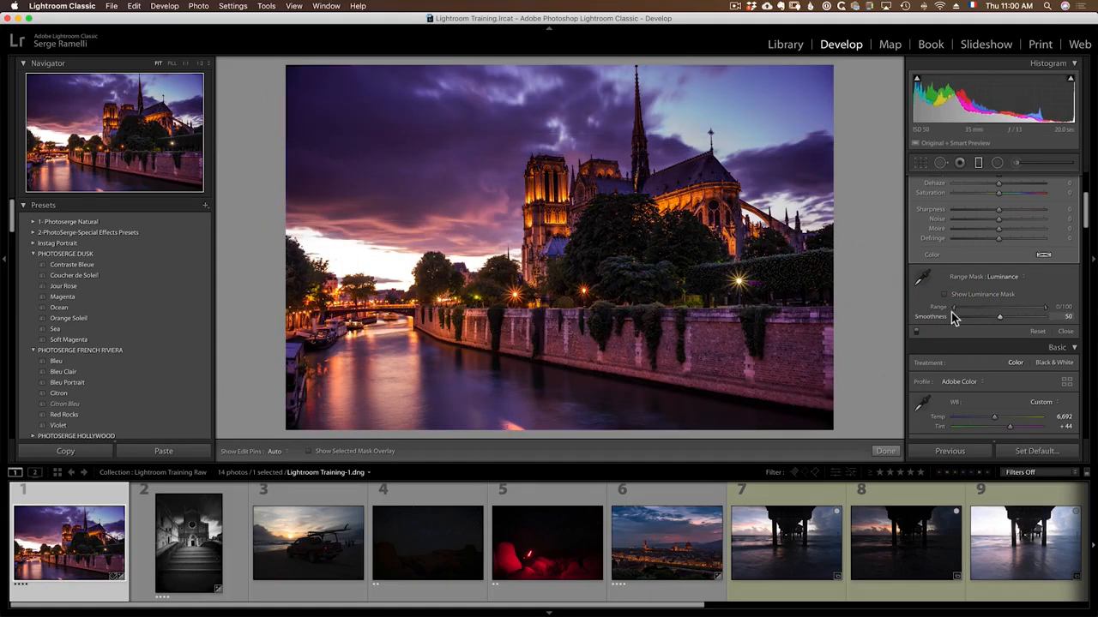
- Try raising the lower limit of the luminance range to 57 while previewing the mask, and reset the range to 0/100
left_click_drag(954, 308, 994, 310)
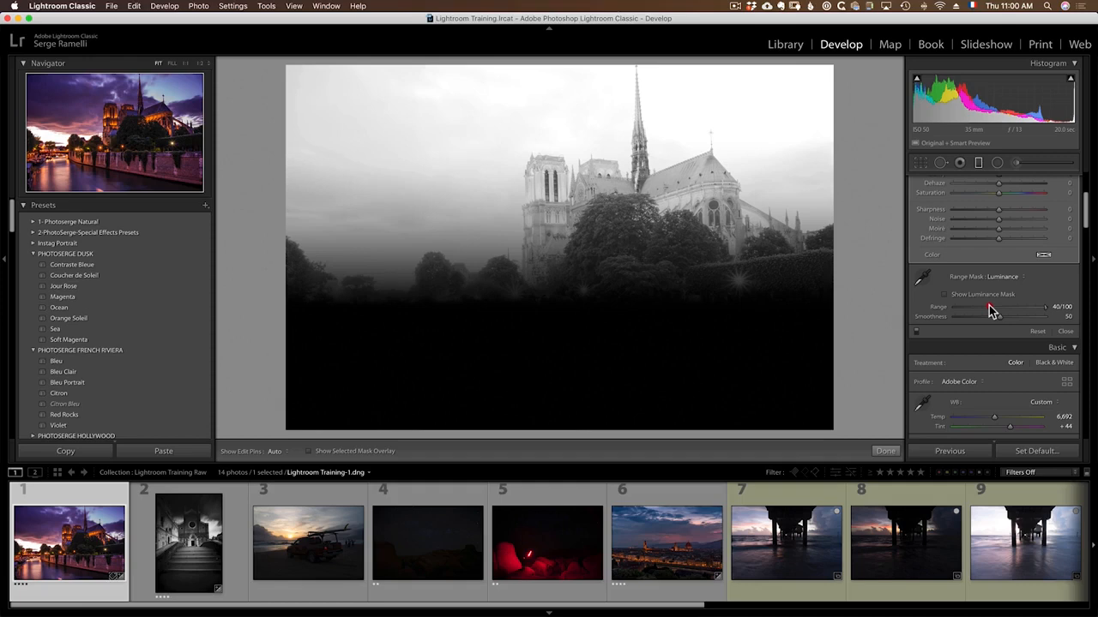
left_click_drag(995, 311, 1002, 311)
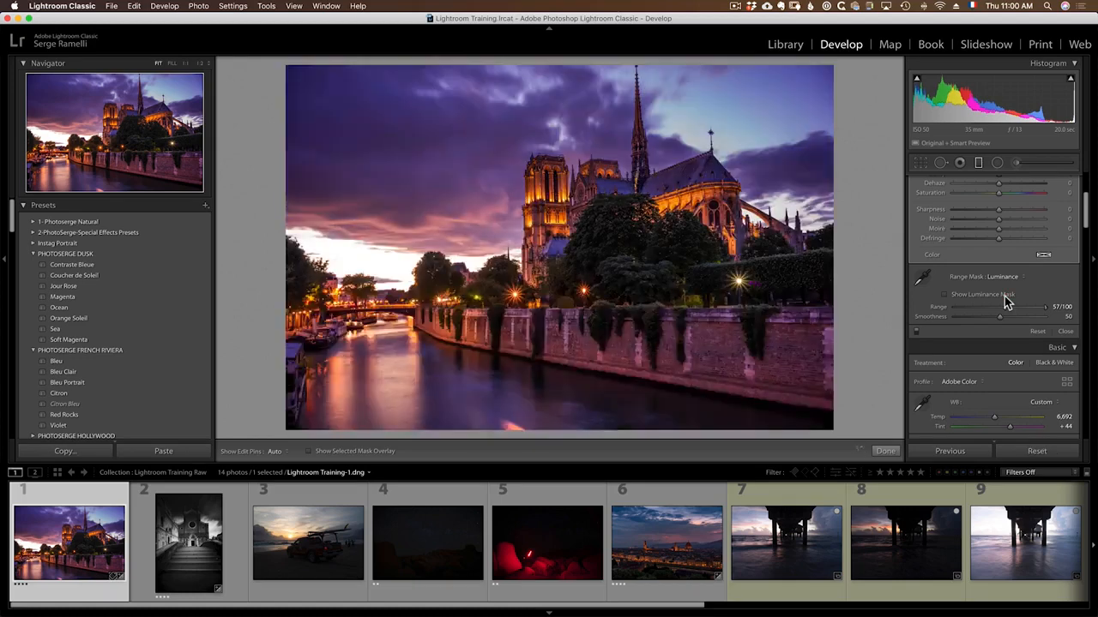
left_click_drag(1008, 302, 913, 307)
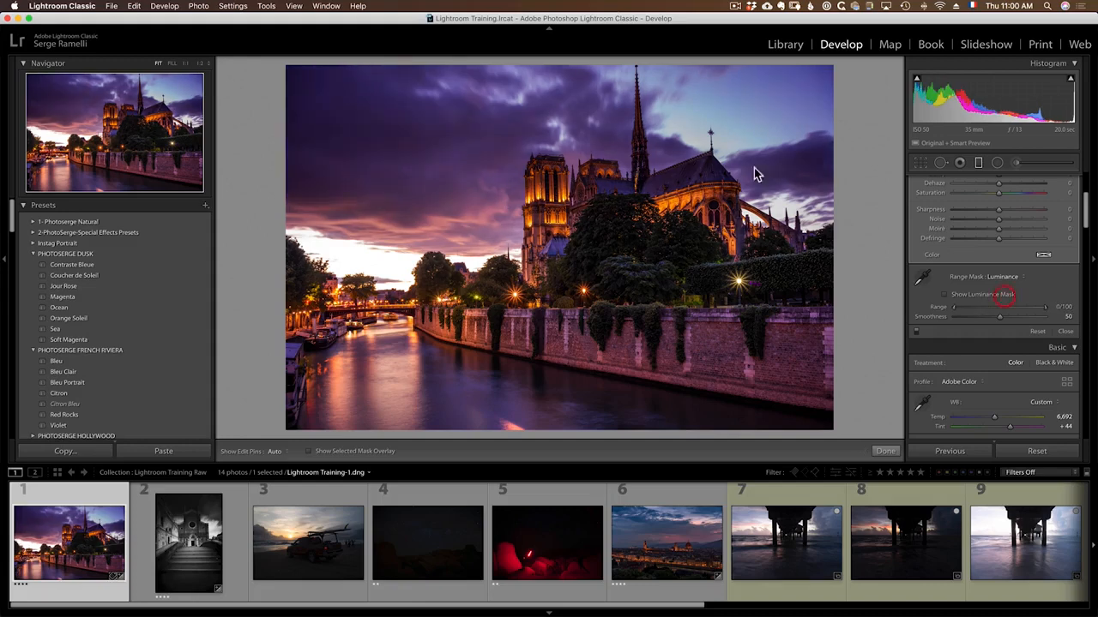
left_click_drag(956, 314, 890, 319)
left_click_drag(973, 320, 852, 313)
key("alt")
- Try luminance ranges of 55/100 and 44/100 with the gradient moved slightly higher, and return the range to 0/100
left_click_drag(922, 317, 1004, 311)
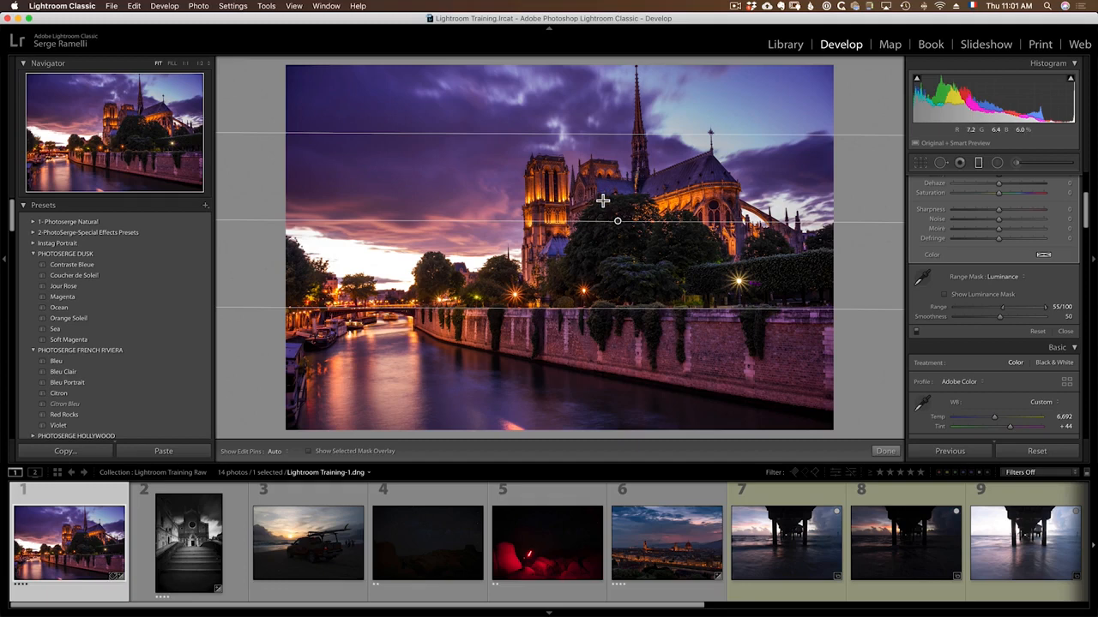
mouse_move(1003, 314)
left_mouse_down()
mouse_move(931, 311)
mouse_move(993, 314)
left_mouse_up()
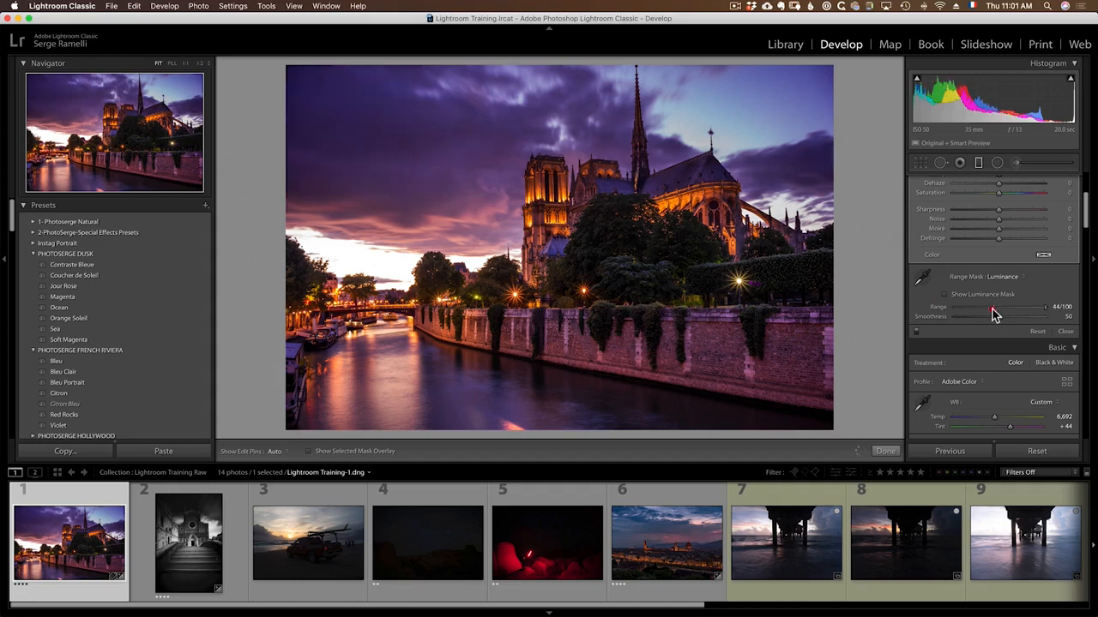
left_click_drag(629, 220, 620, 203)
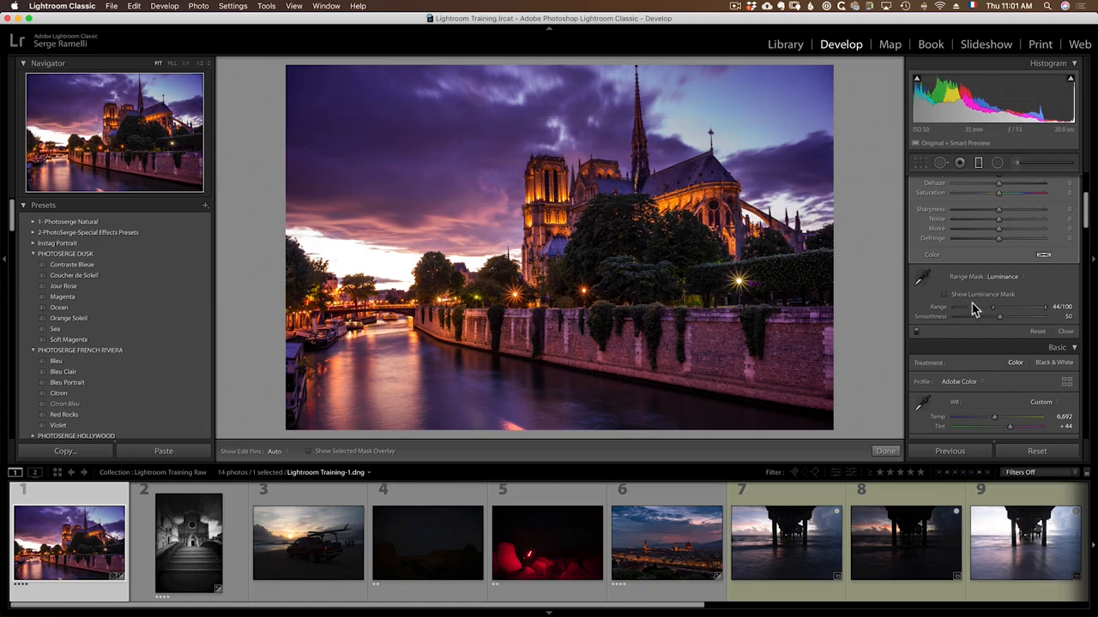
left_click_drag(993, 313, 937, 313)
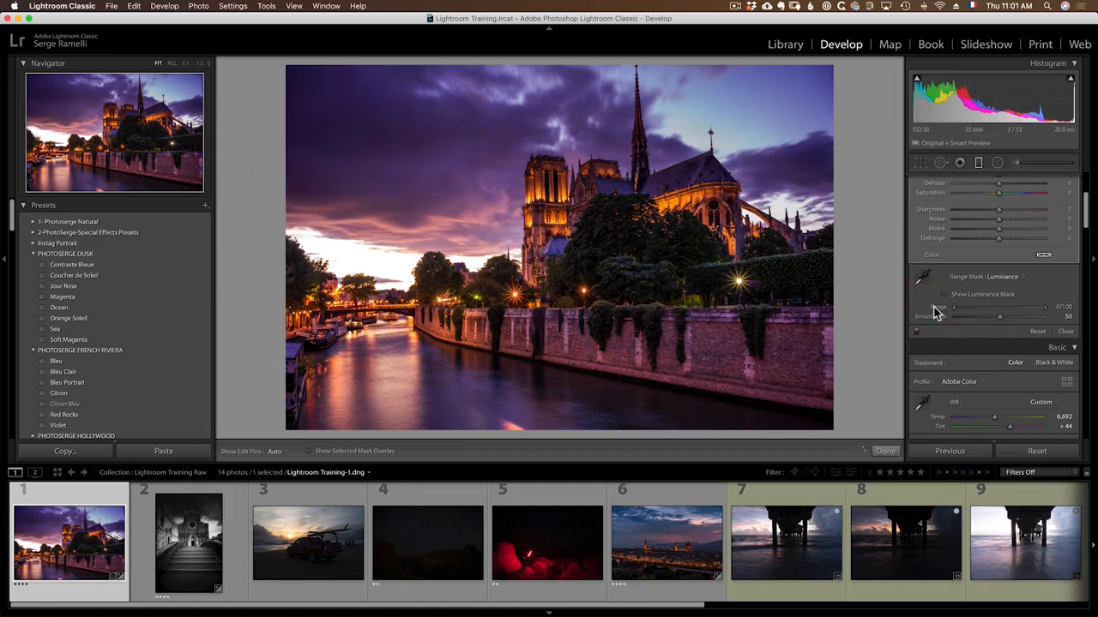
- Move the graduated filter slightly lower so its centre line crosses the trees in front of the cathedral
left_click_drag(1085, 225, 1082, 196)
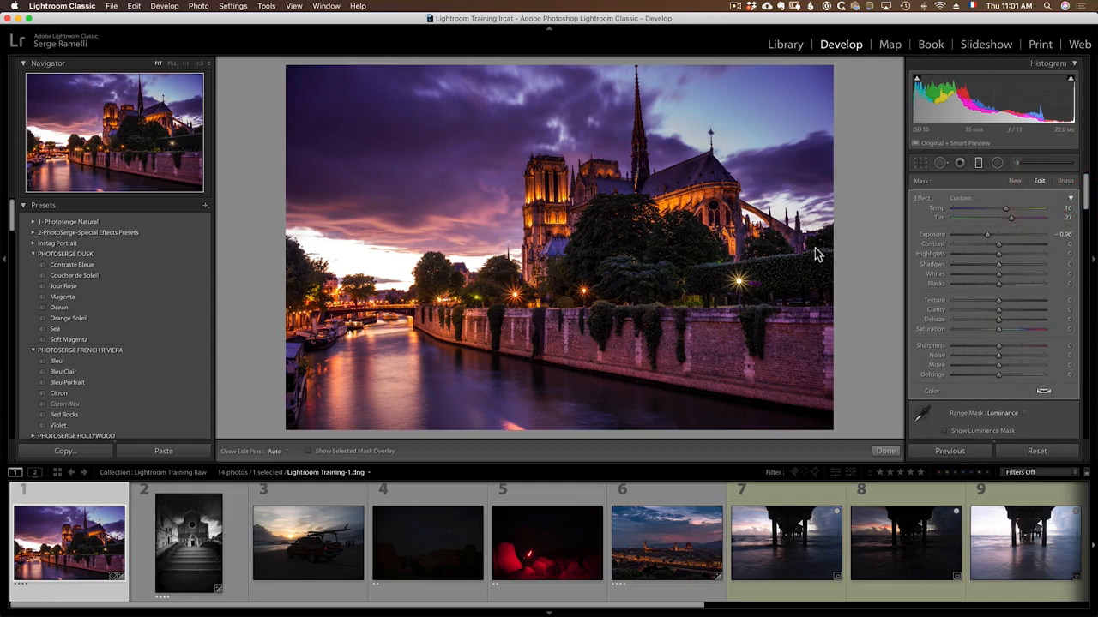
left_click(609, 206)
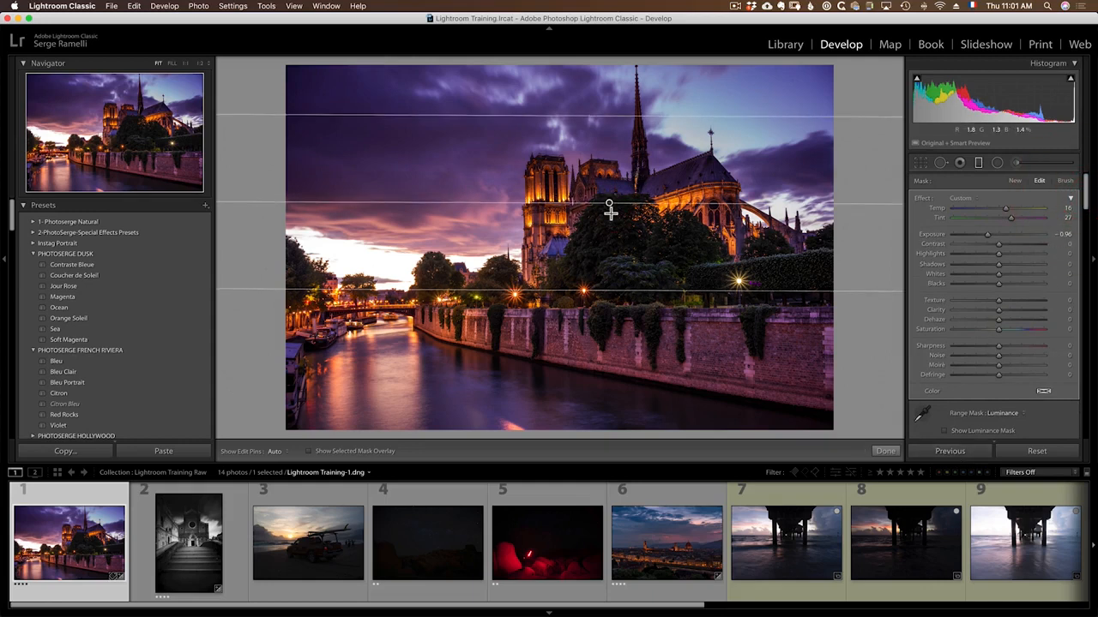
left_click_drag(608, 206, 601, 223)
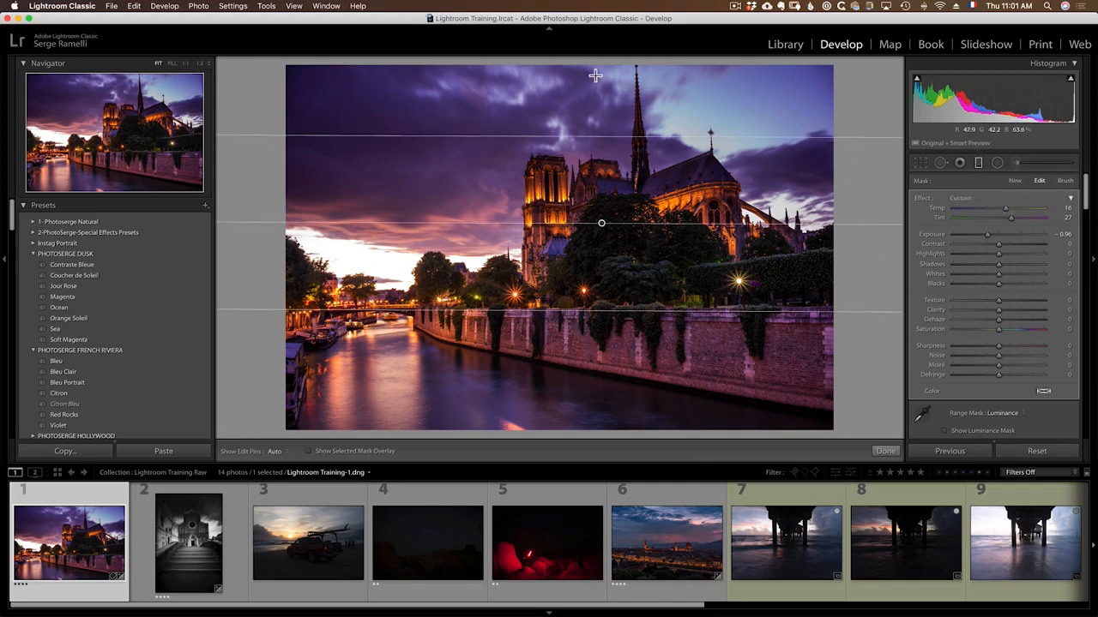
- Activate the graduated filter's brush in Erase mode and hide the edit pins
left_click(1065, 182)
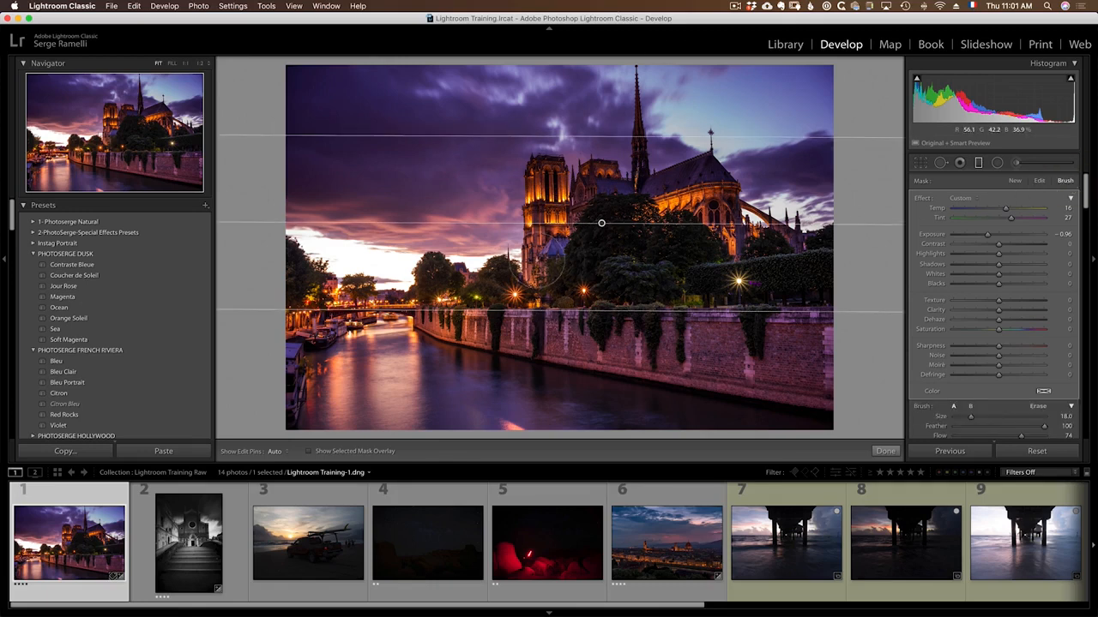
key("h")
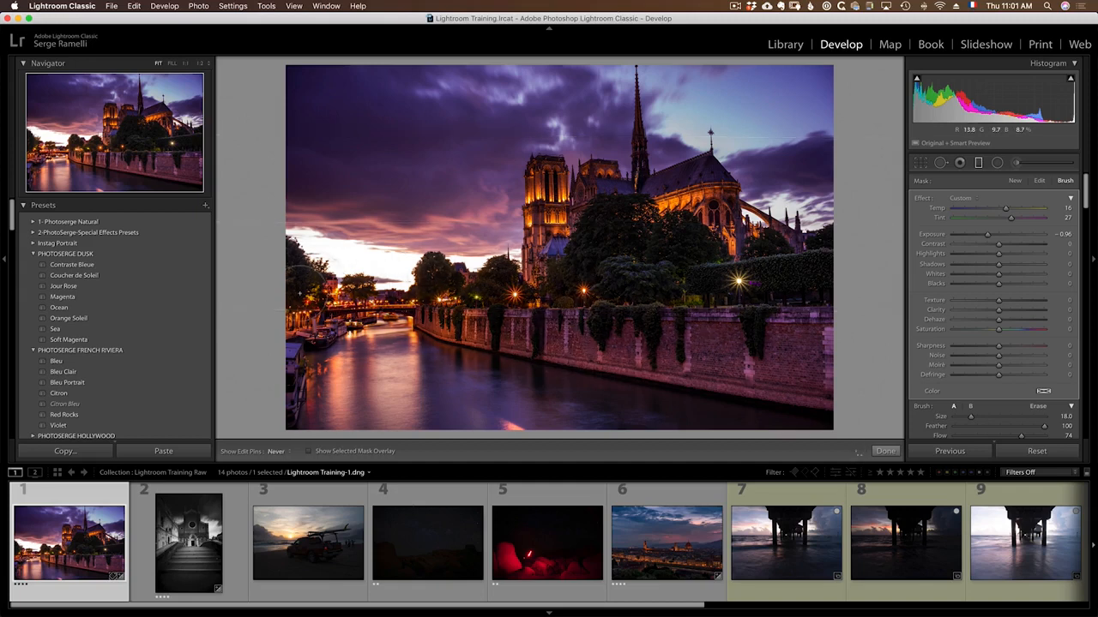
key("h")
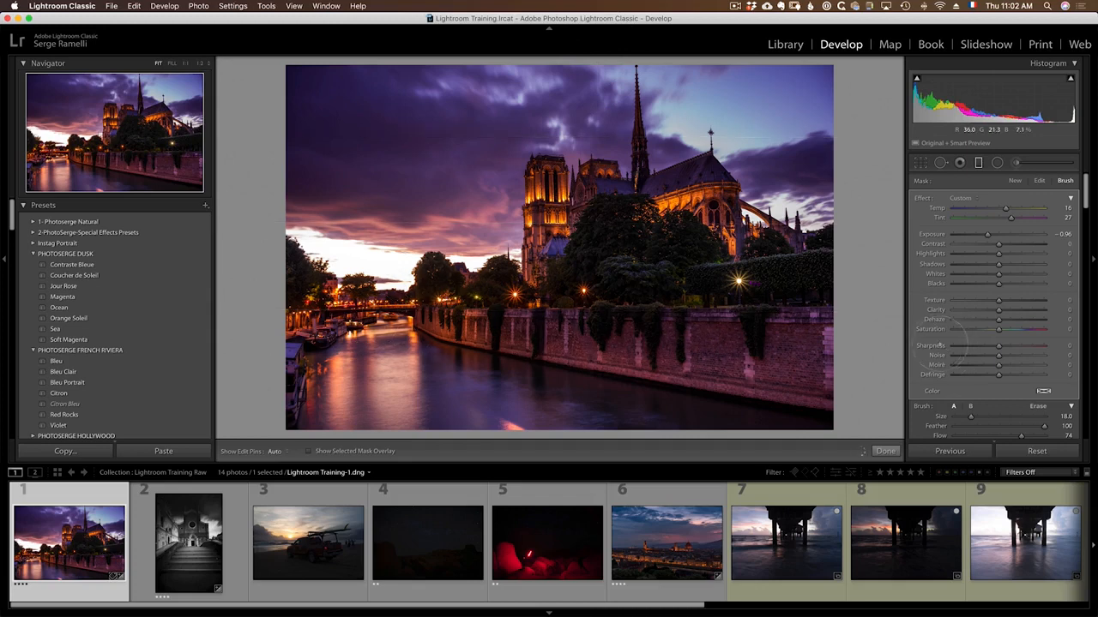
left_click(1039, 406)
key("h")
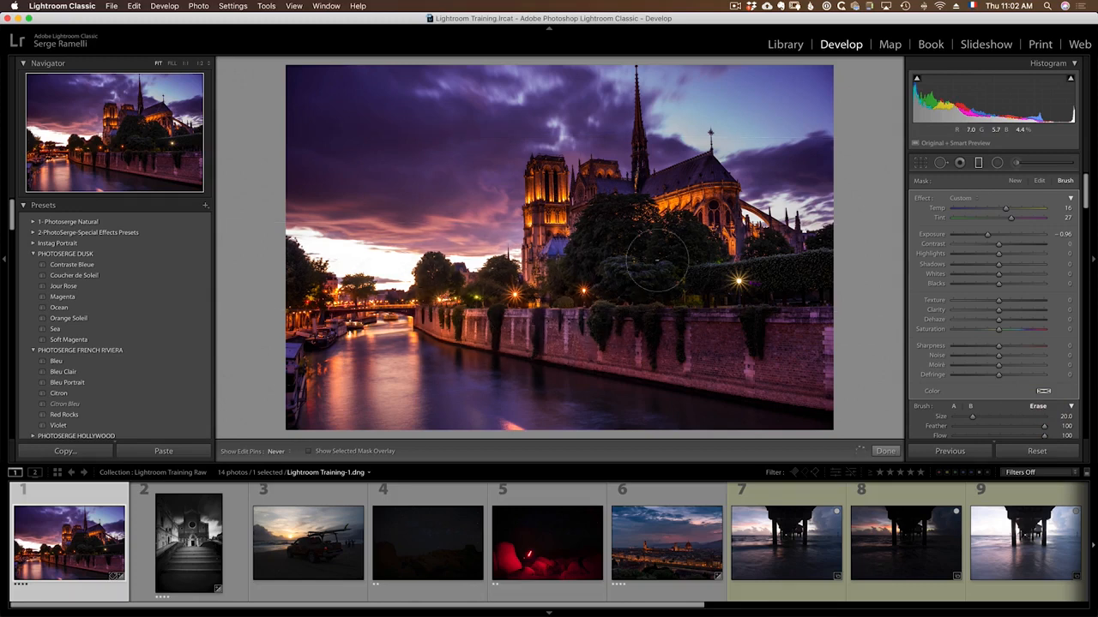
- Try erasing the filter's effect over the trees and cathedral roof, and undo the last brush stroke
mouse_move(657, 260)
left_mouse_down()
mouse_move(791, 302)
mouse_move(662, 297)
left_mouse_up()
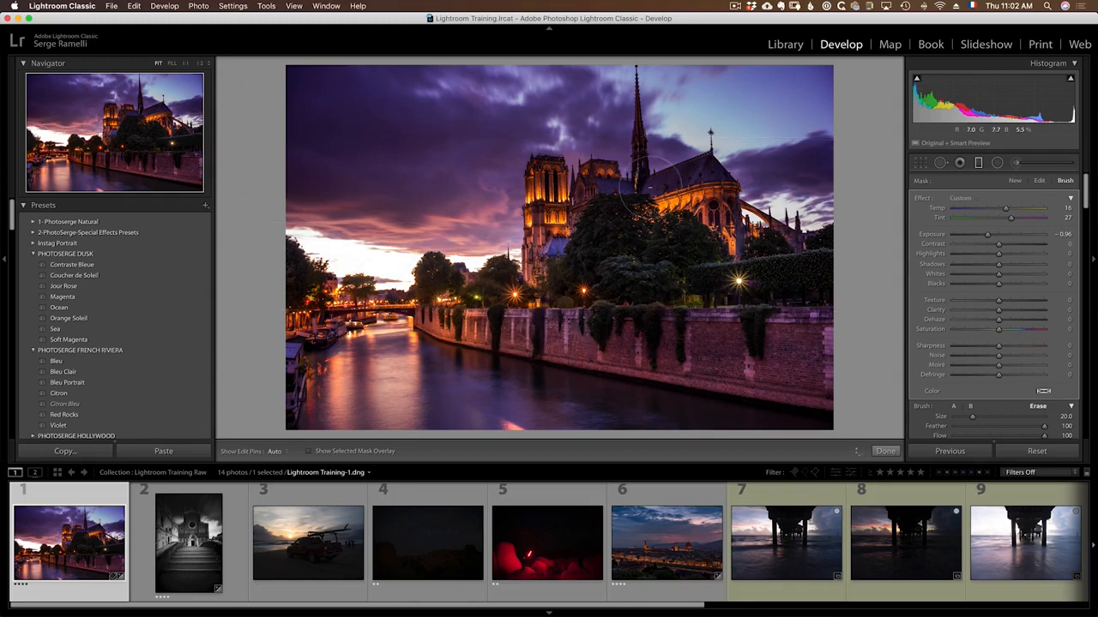
key("h")
left_click_drag(697, 197, 730, 219)
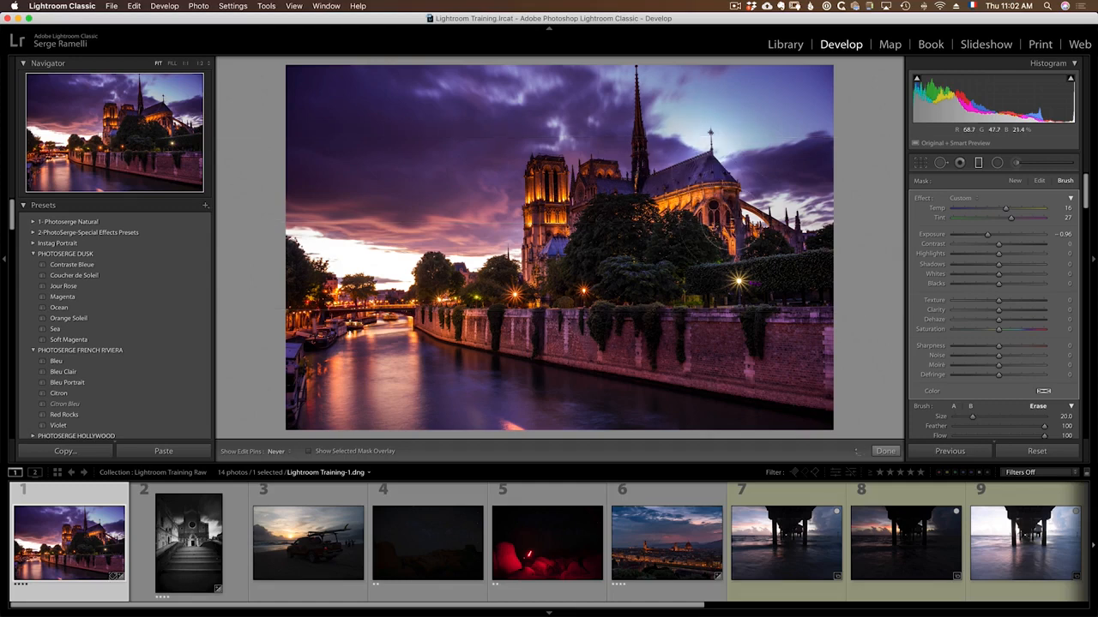
key("h")
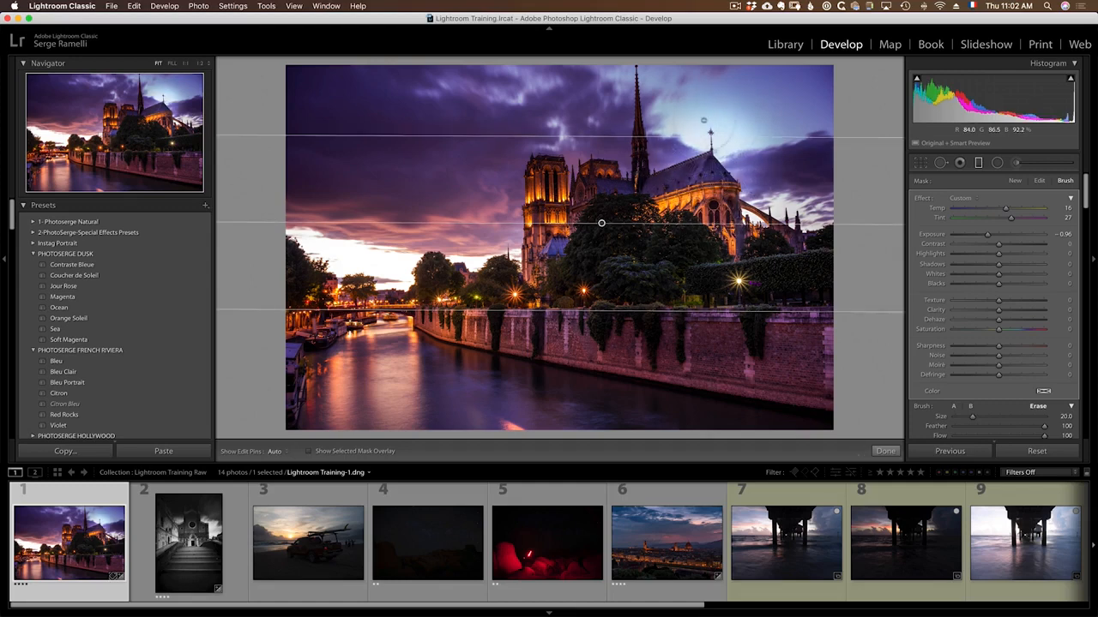
key("super+z")
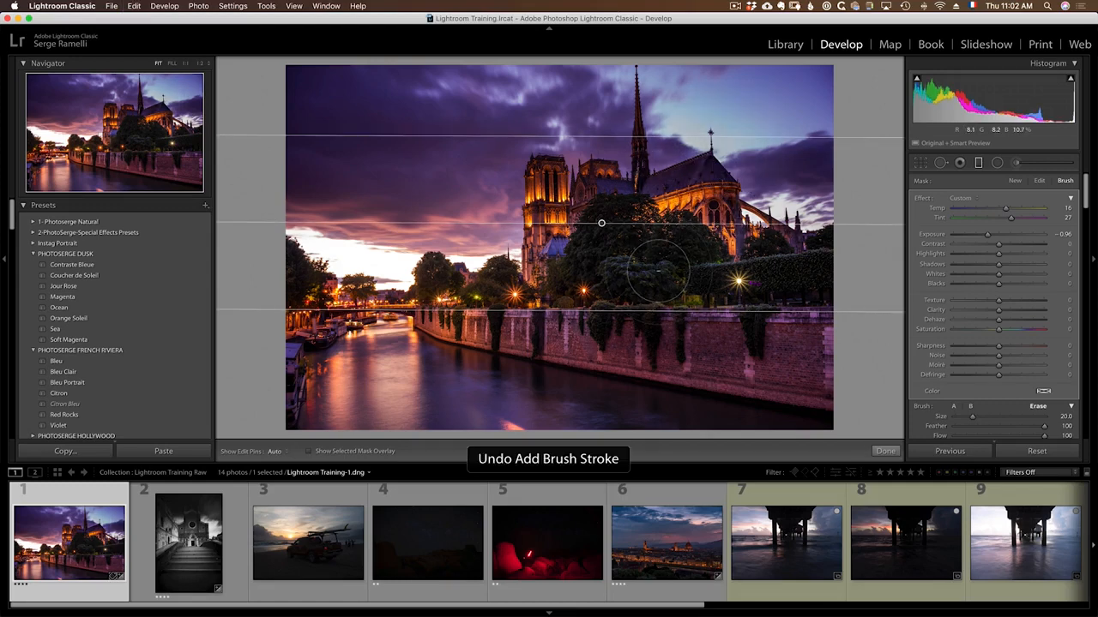
- Erase the graduated filter's effect from the cathedral's roof and towers using a size 23 eraser with Auto Mask on
scroll(1037, 376, "down", 3)
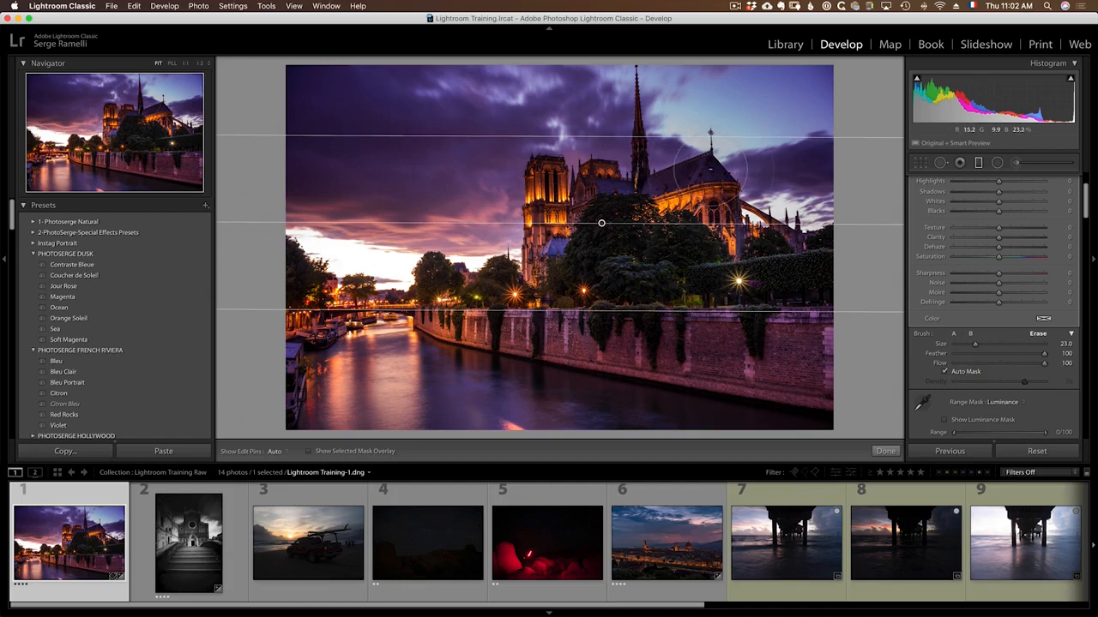
key("h")
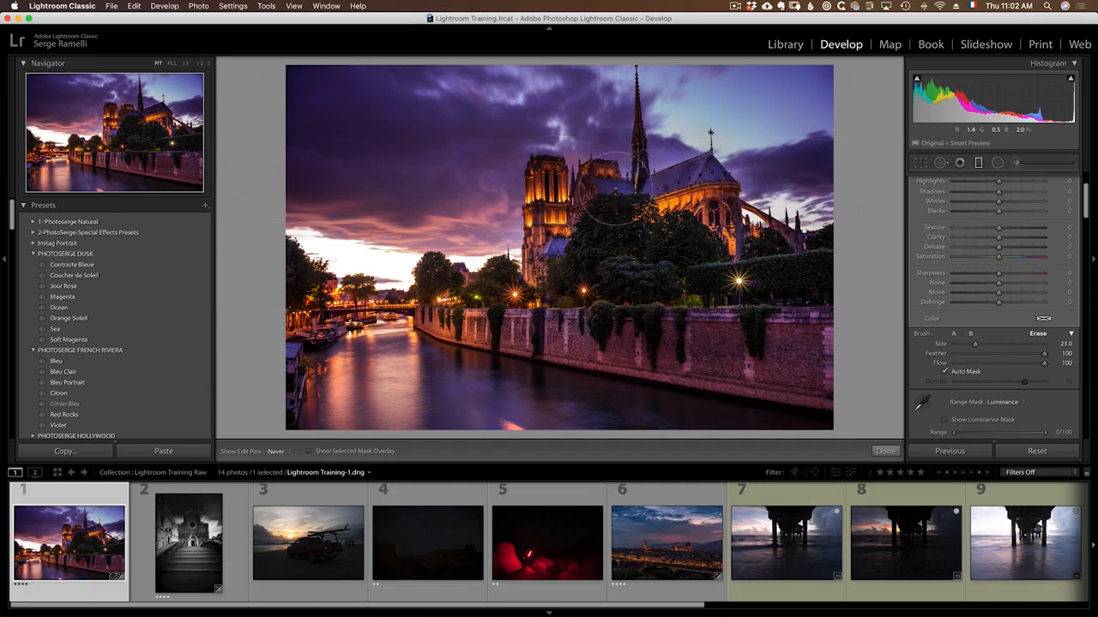
mouse_move(612, 171)
left_mouse_down()
mouse_move(601, 192)
mouse_move(569, 202)
mouse_move(530, 176)
left_mouse_up()
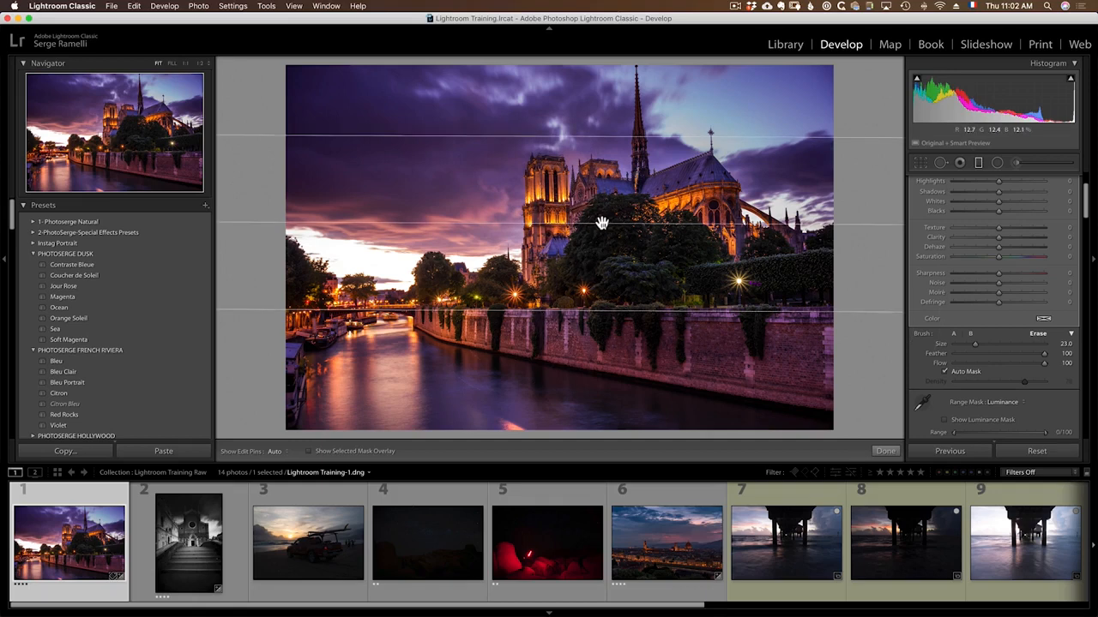
- Inspect the graduated filter's mask overlay around the cathedral, and hide and show its edit pins
mouse_move(602, 223)
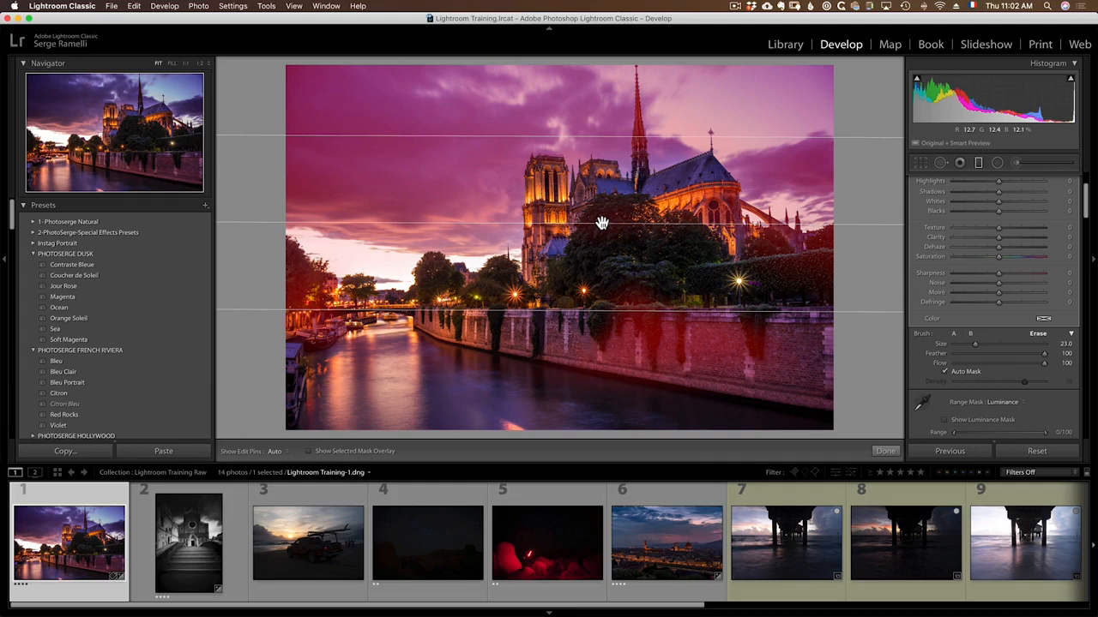
key("h")
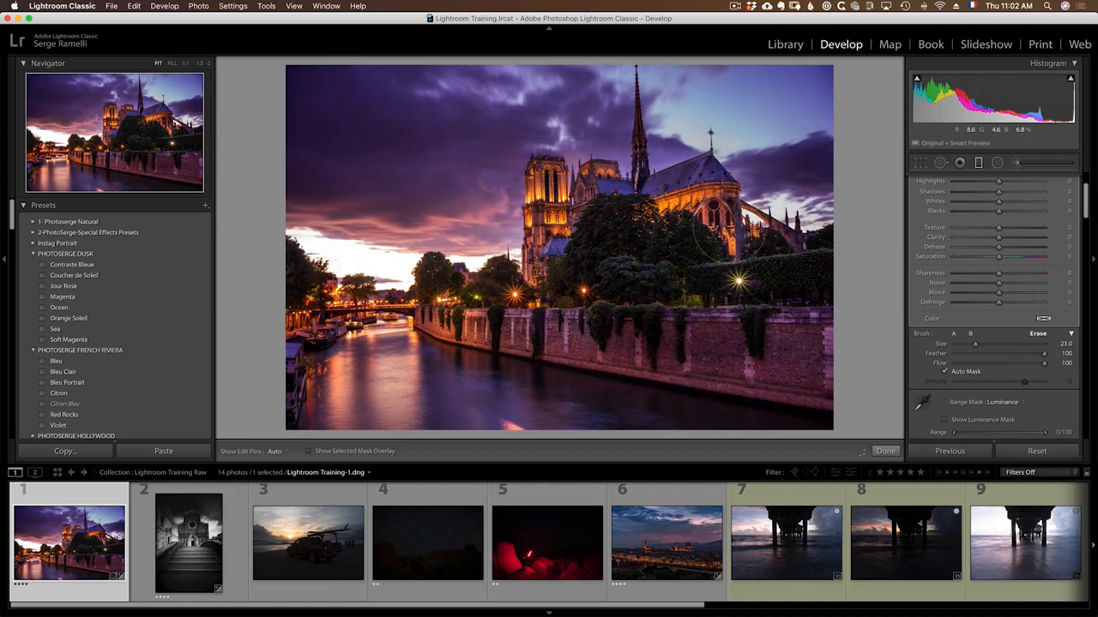
key("h")
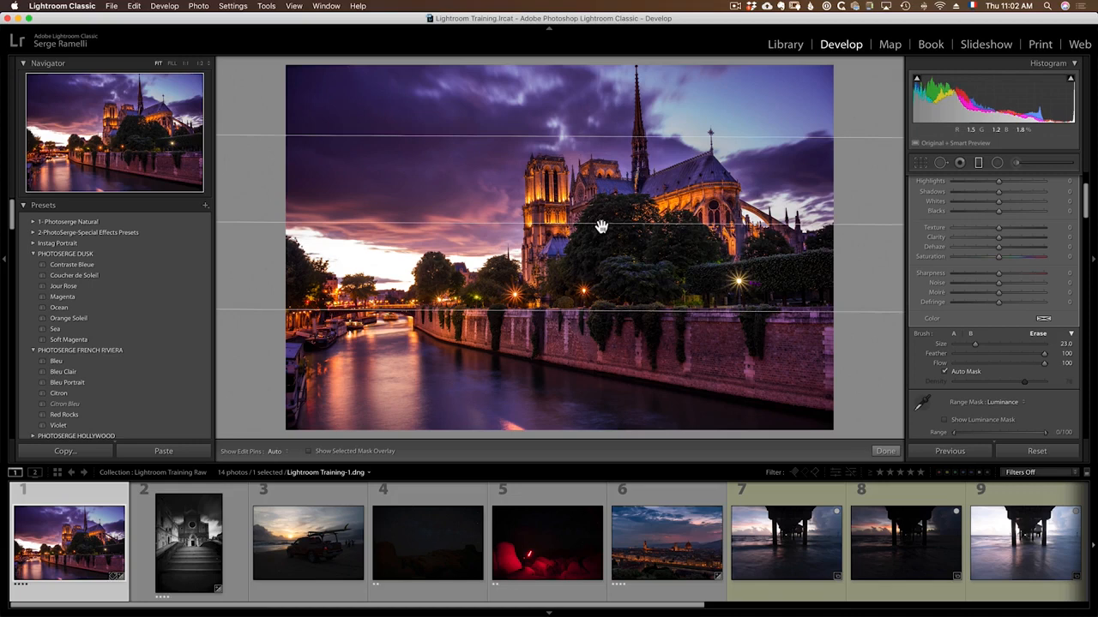
- Shift the graduated filter slightly lower, with its centre line across the upper trees in front of the cathedral, and finish the filter edit
left_click_drag(602, 224, 605, 260)
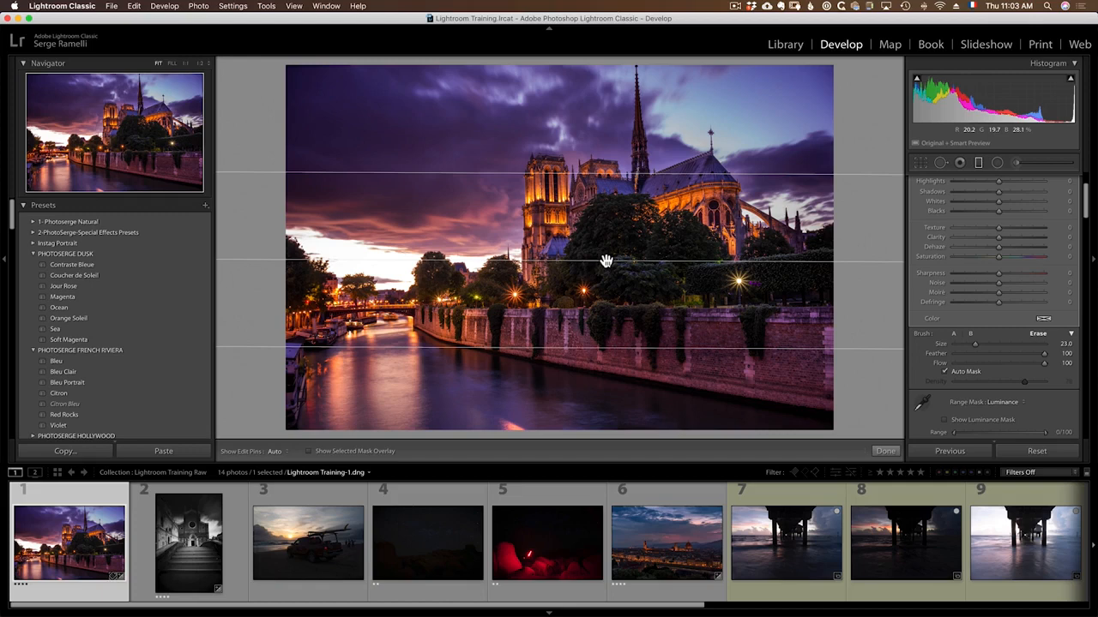
mouse_move(606, 261)
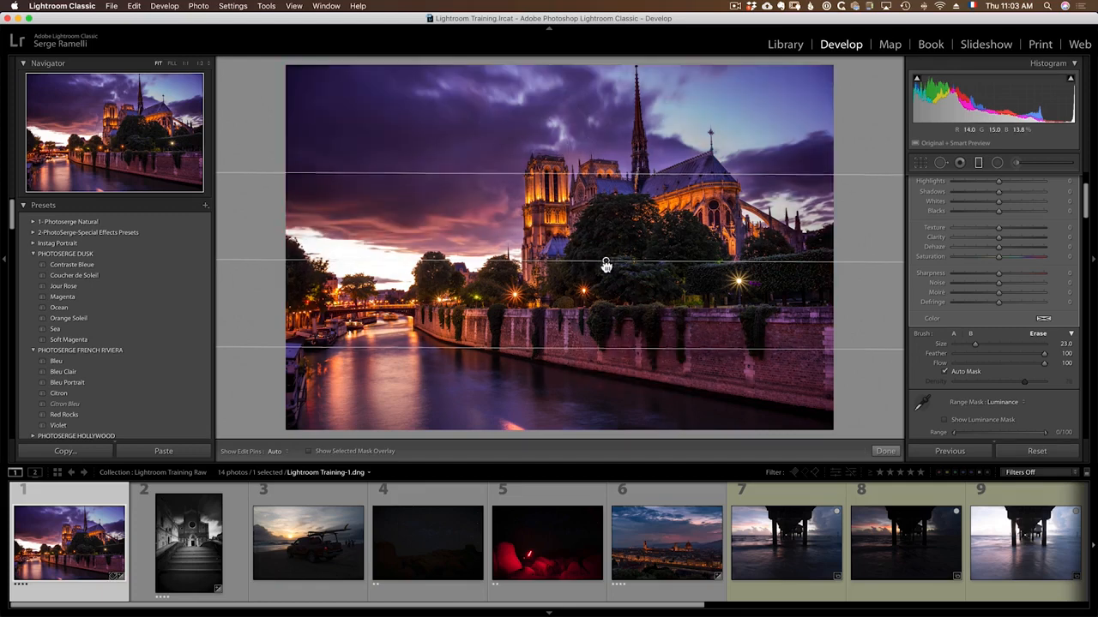
mouse_move(606, 261)
left_mouse_down()
mouse_move(608, 292)
mouse_move(610, 252)
left_mouse_up()
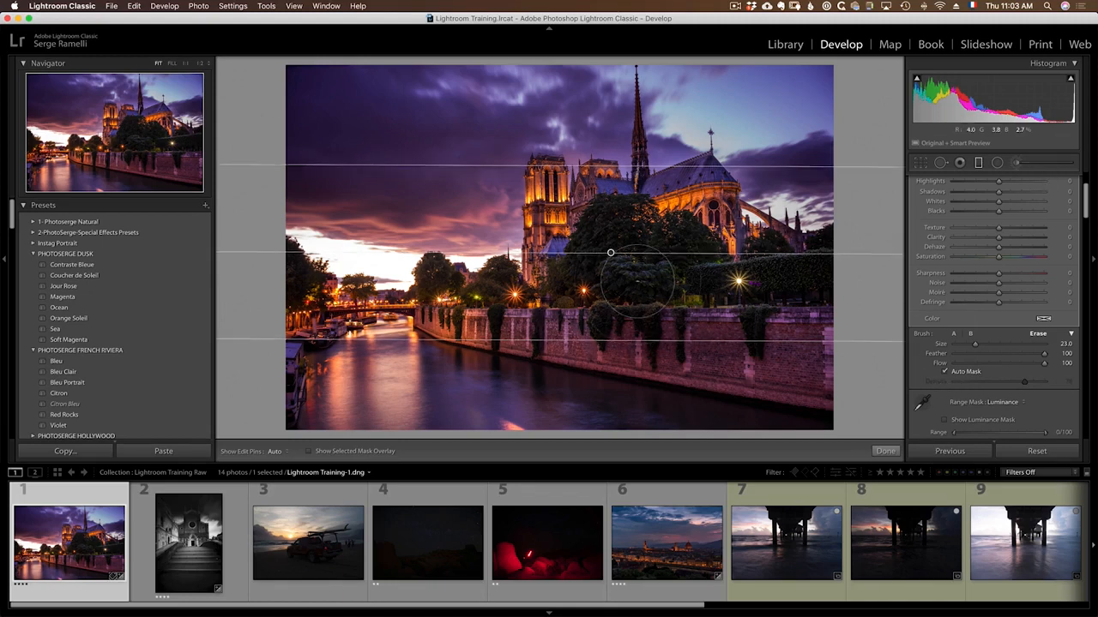
left_click_drag(610, 253, 605, 229)
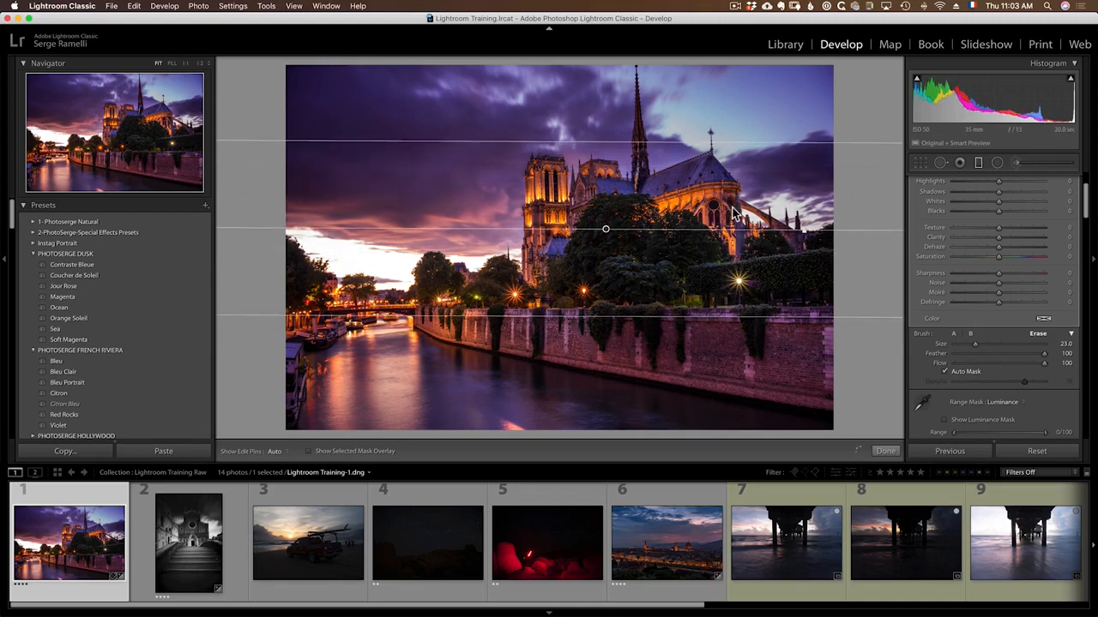
left_click(891, 451)
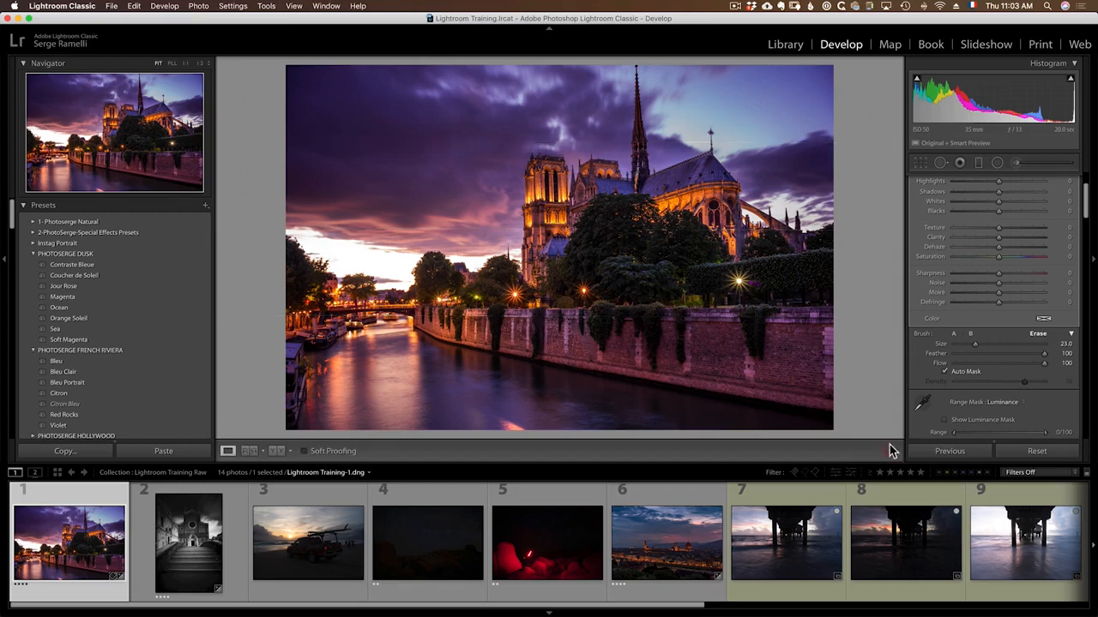